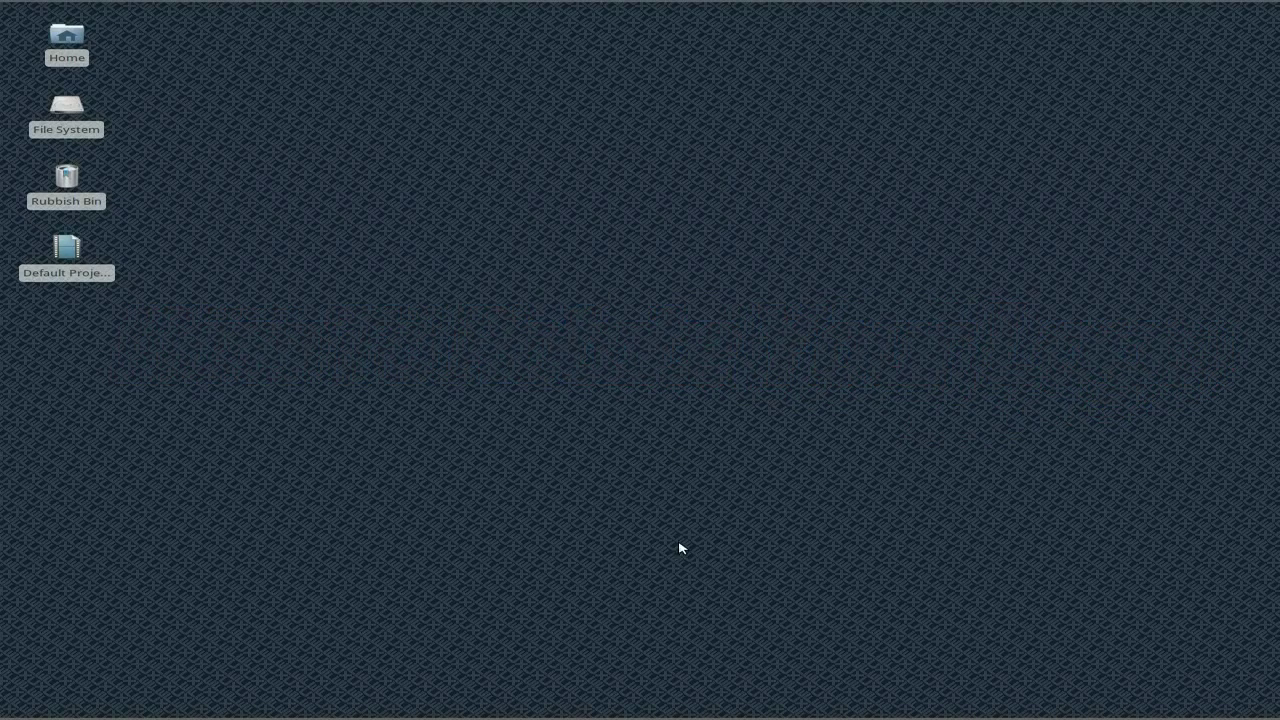
Launch OpenShot and start a new animated title from the Title menu
mouse_move(417, 704)
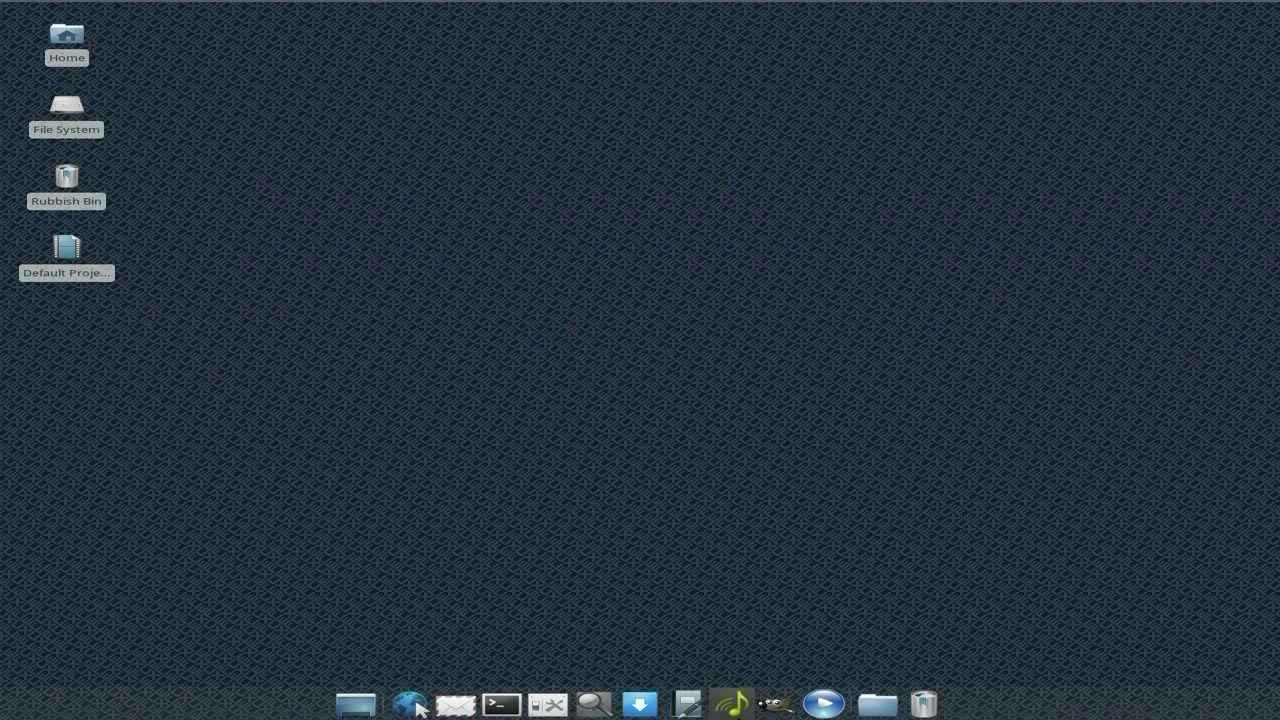
left_click(822, 706)
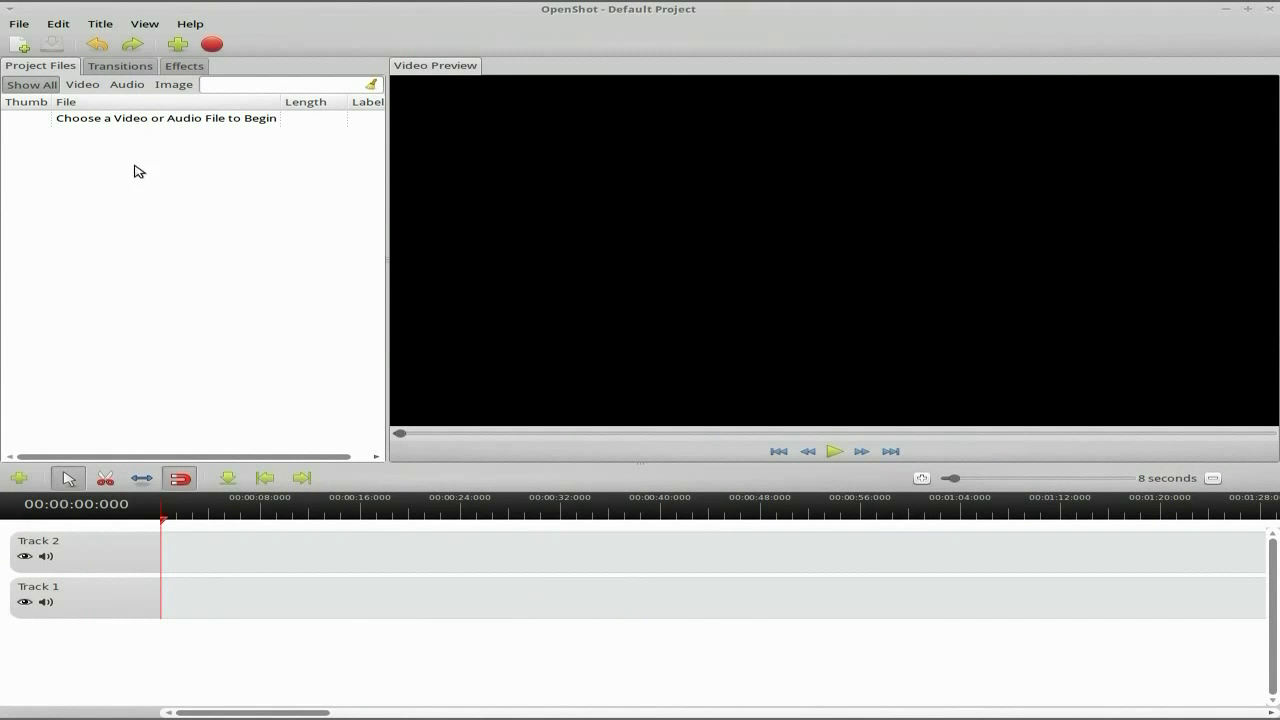
left_click(102, 25)
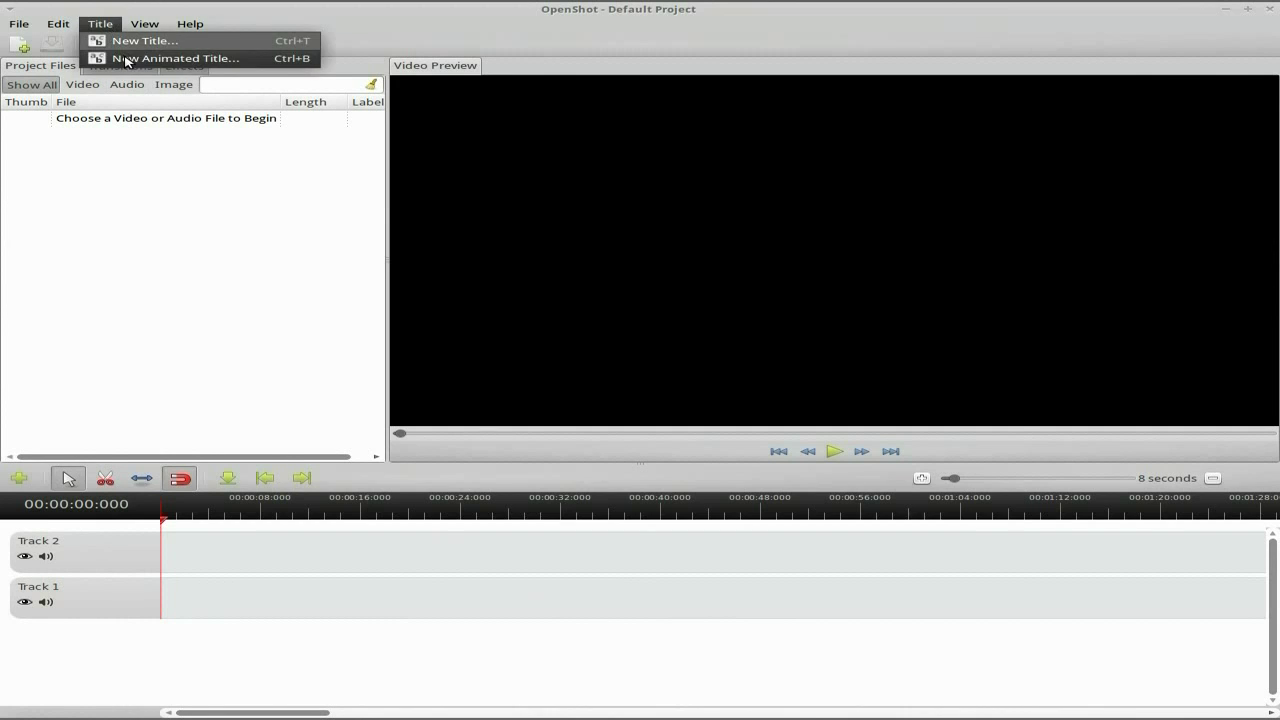
left_click(127, 60)
Choose the Rotate 360 Degrees template and select its title text field for editing
scroll(433, 382, "down", 4)
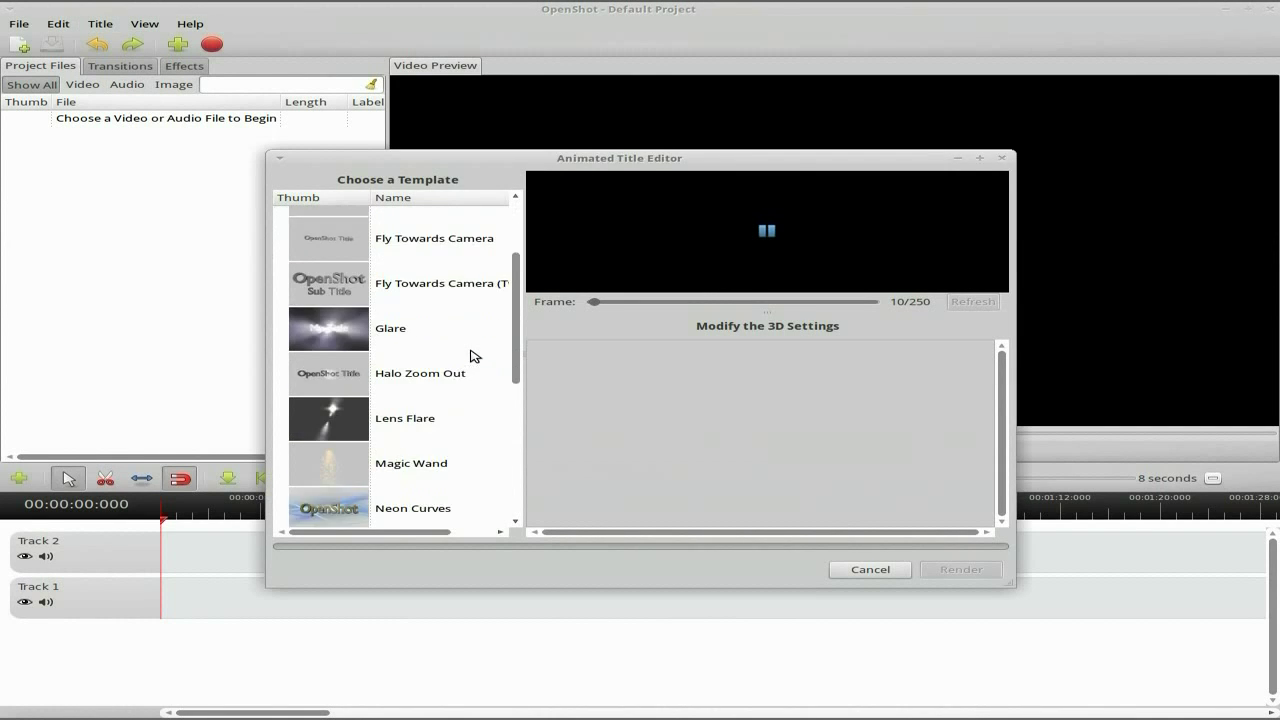
scroll(474, 356, "down", 3)
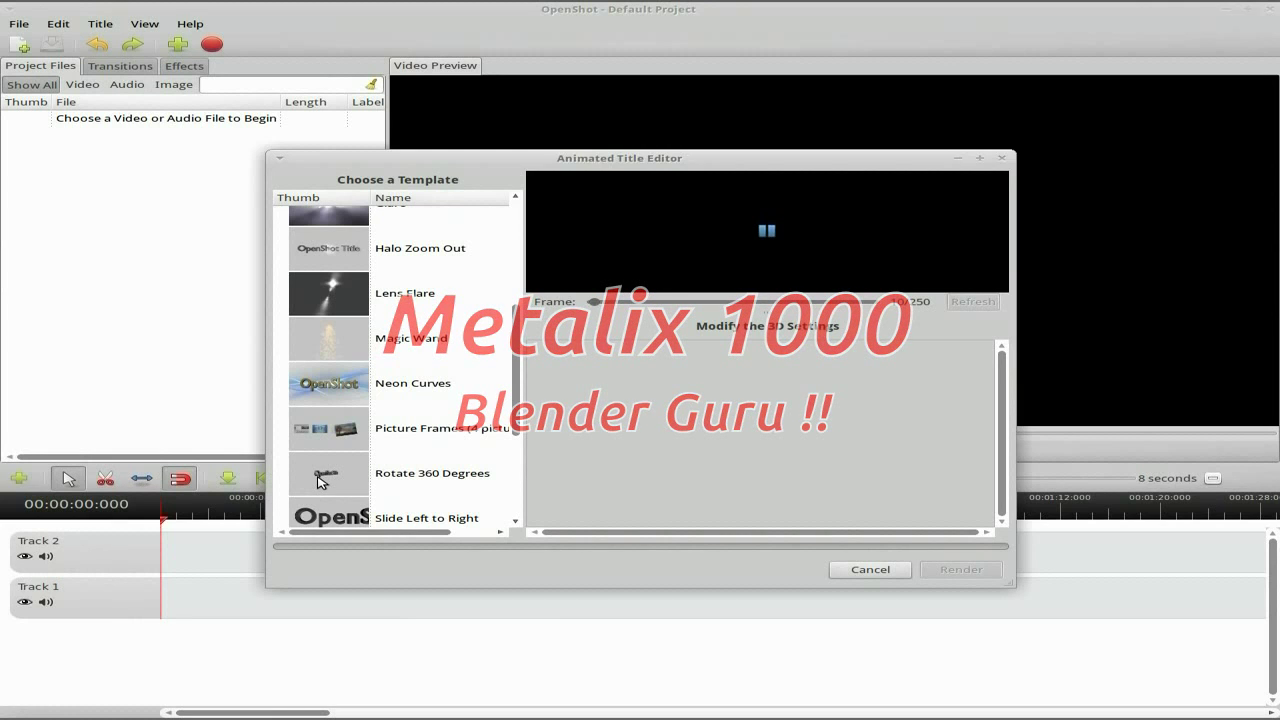
left_click(320, 481)
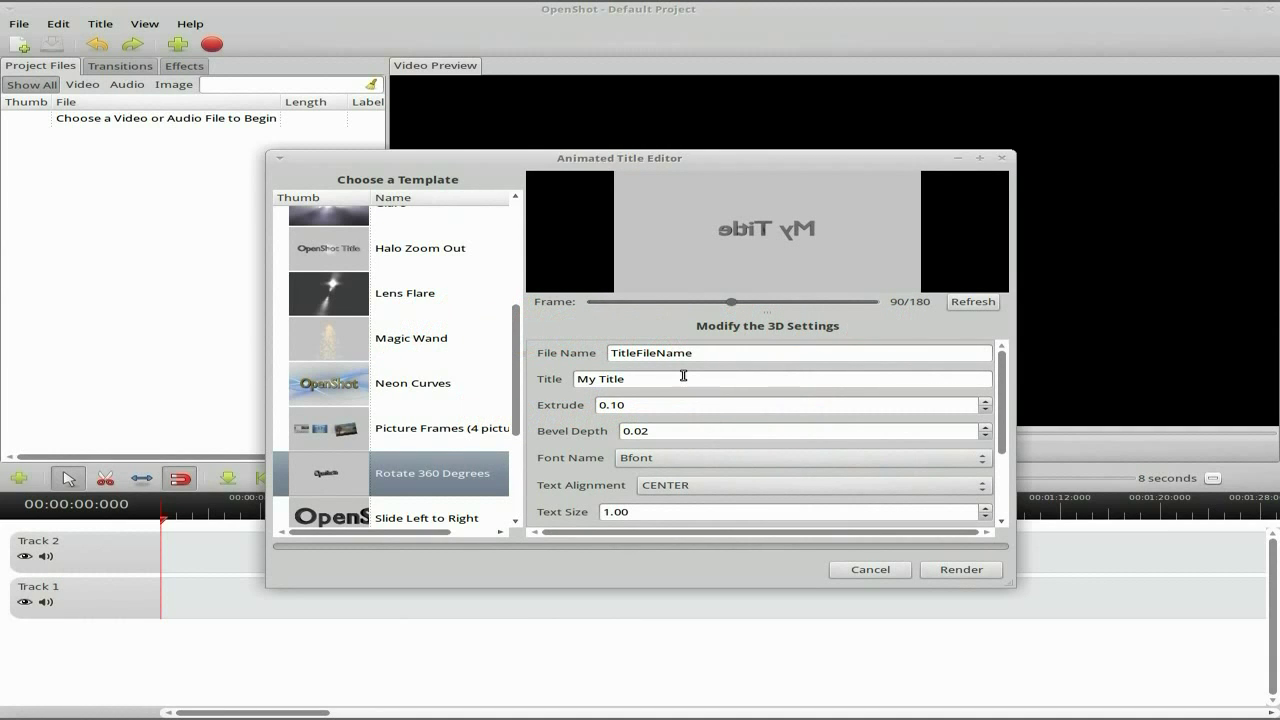
left_click(671, 380)
Change the title to 'UbuntuWeeklyNews' and refresh the preview at frame 1 of 180
key("BackSpace")
key("BackSpace")
key("BackSpace")
type("Ubuntu")
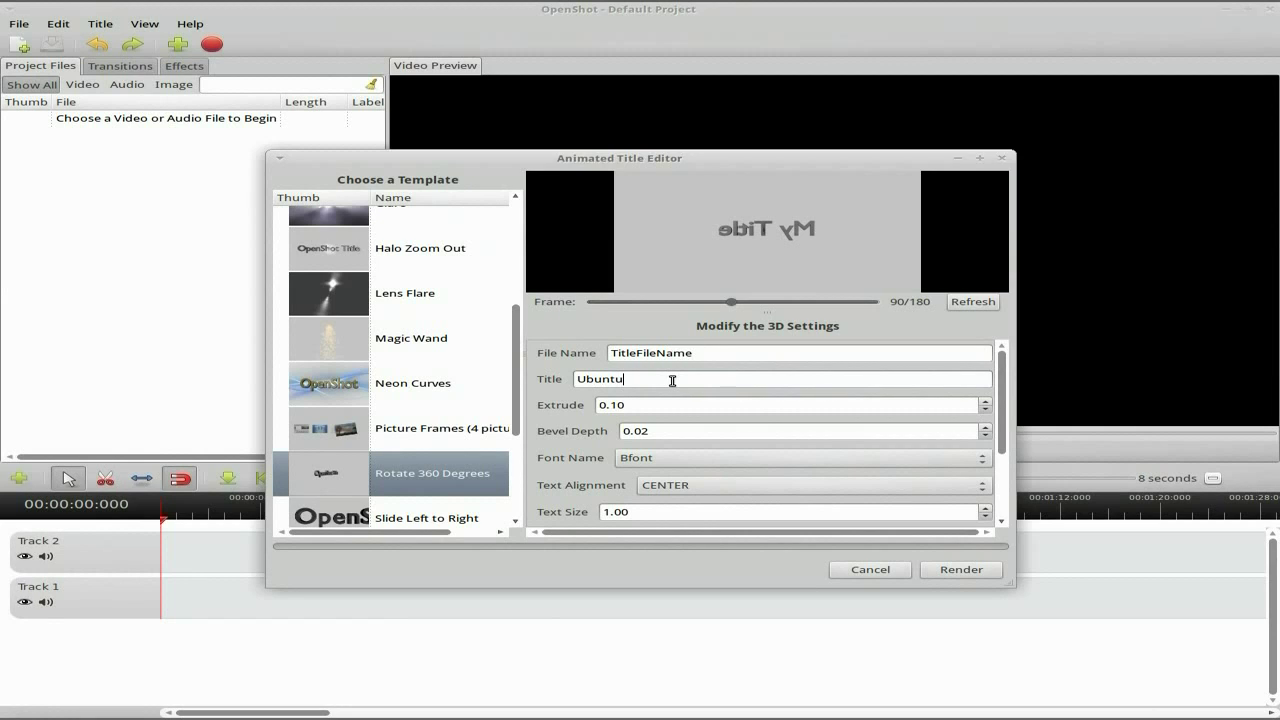
type("WeeklyNews")
left_click(968, 303)
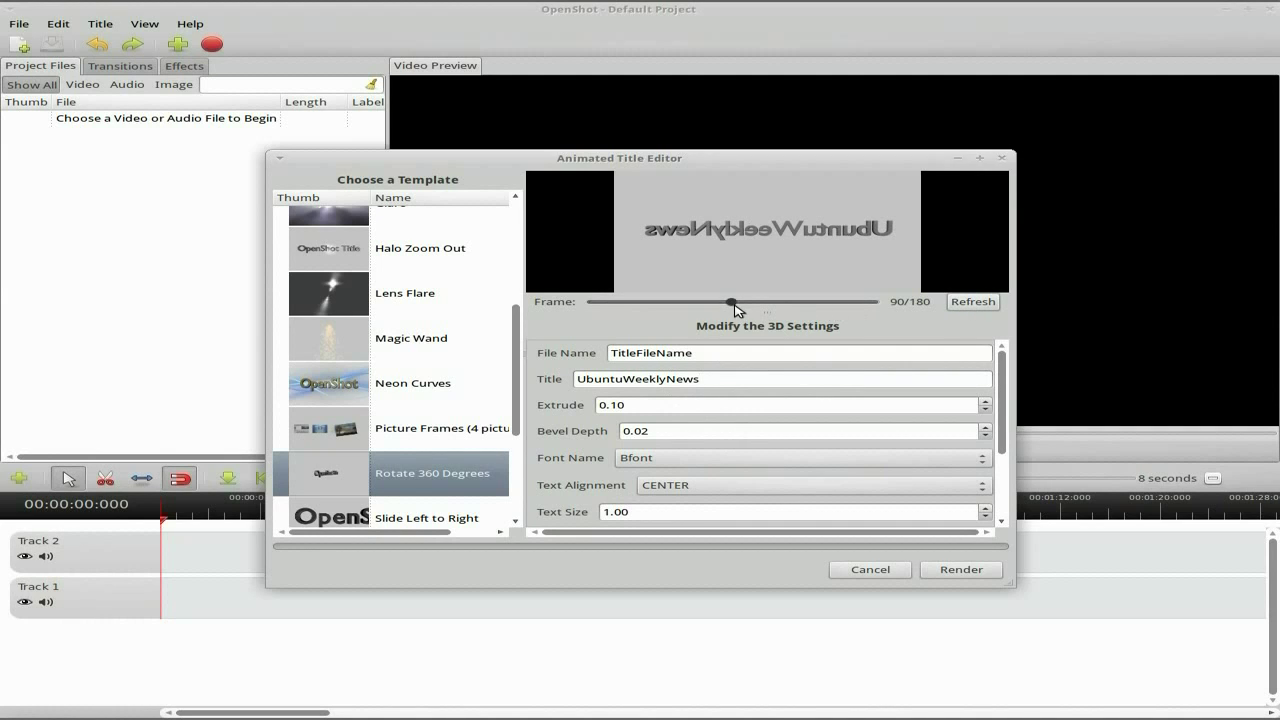
left_click_drag(733, 303, 594, 311)
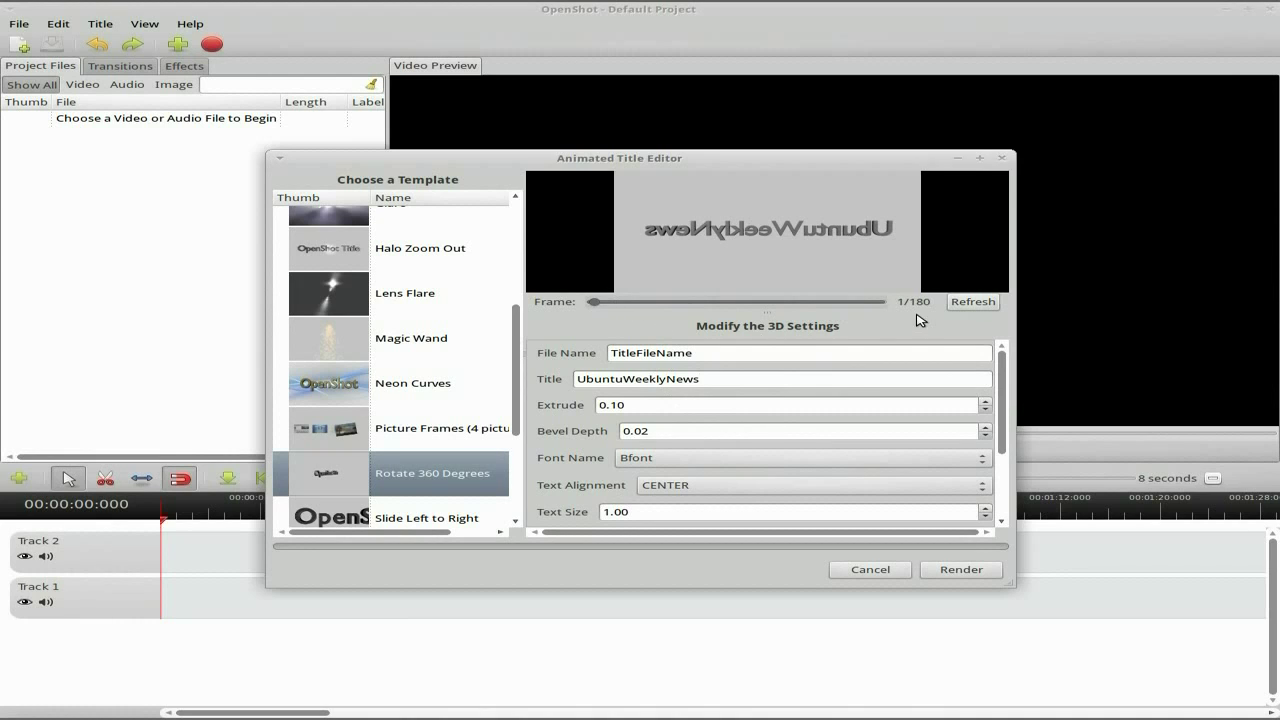
left_click(960, 308)
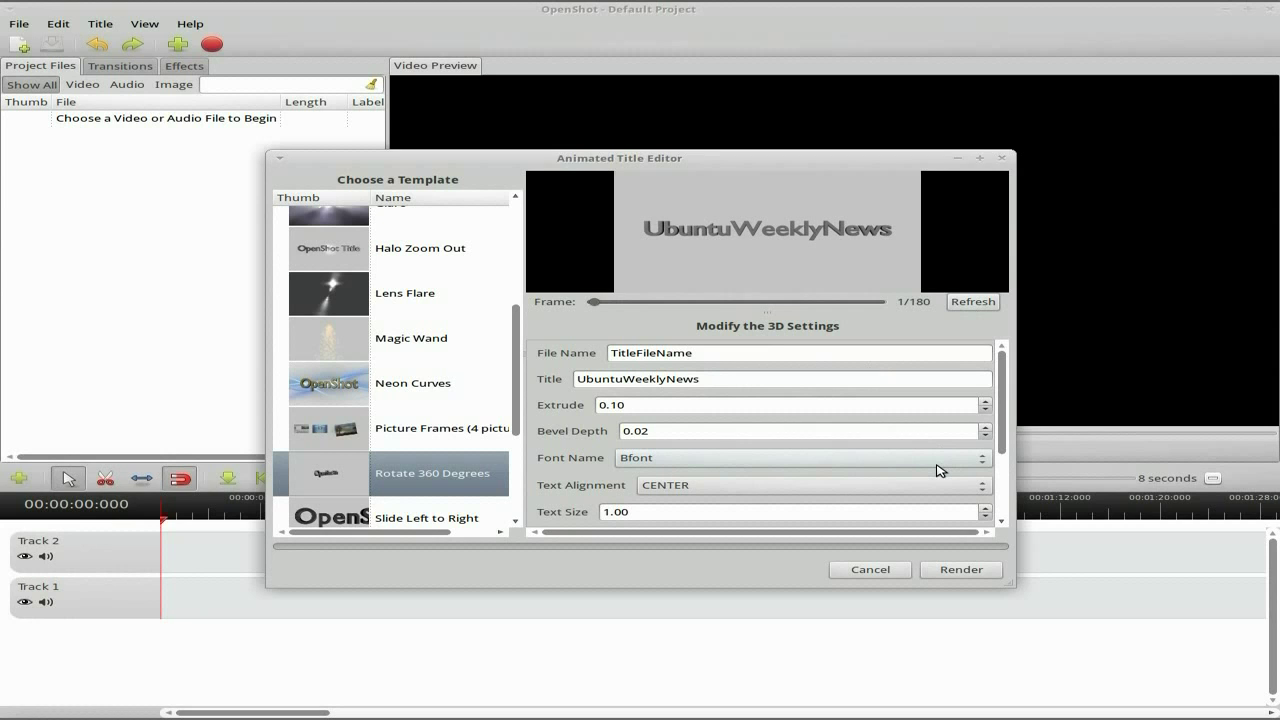
Set the title font to Ubuntu Bold Italic and refresh the preview
left_click(980, 462)
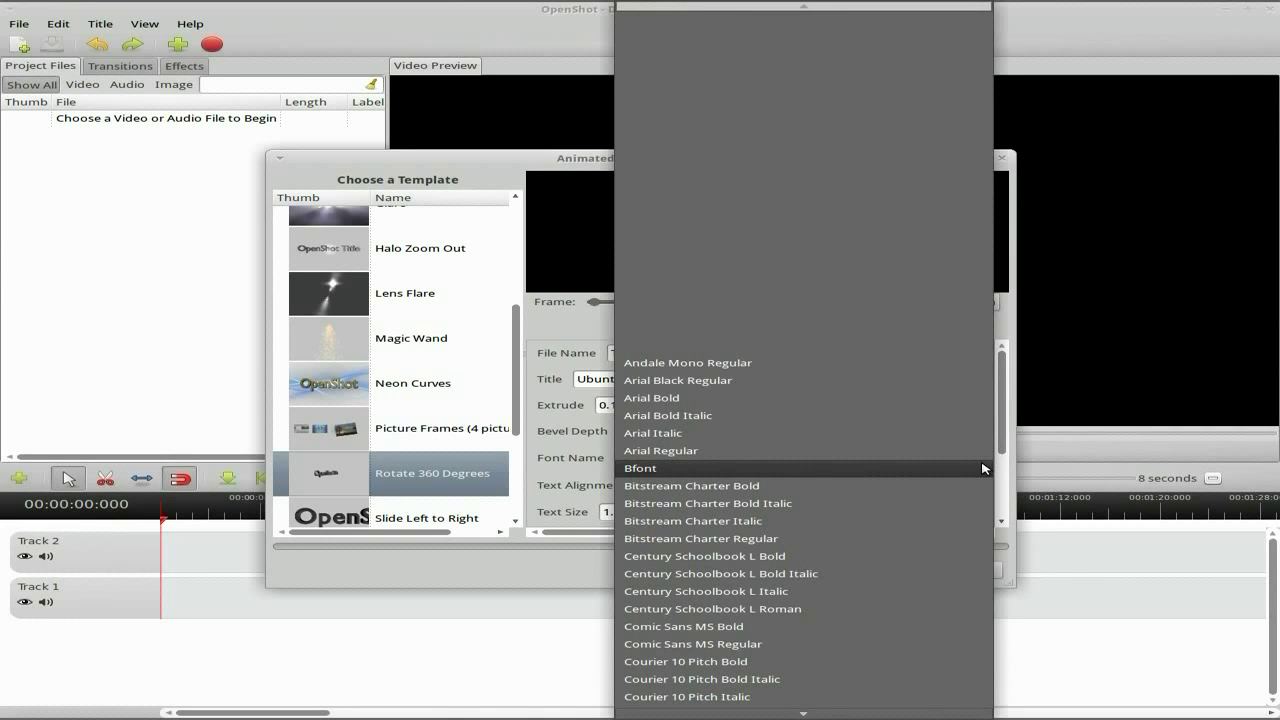
mouse_move(829, 714)
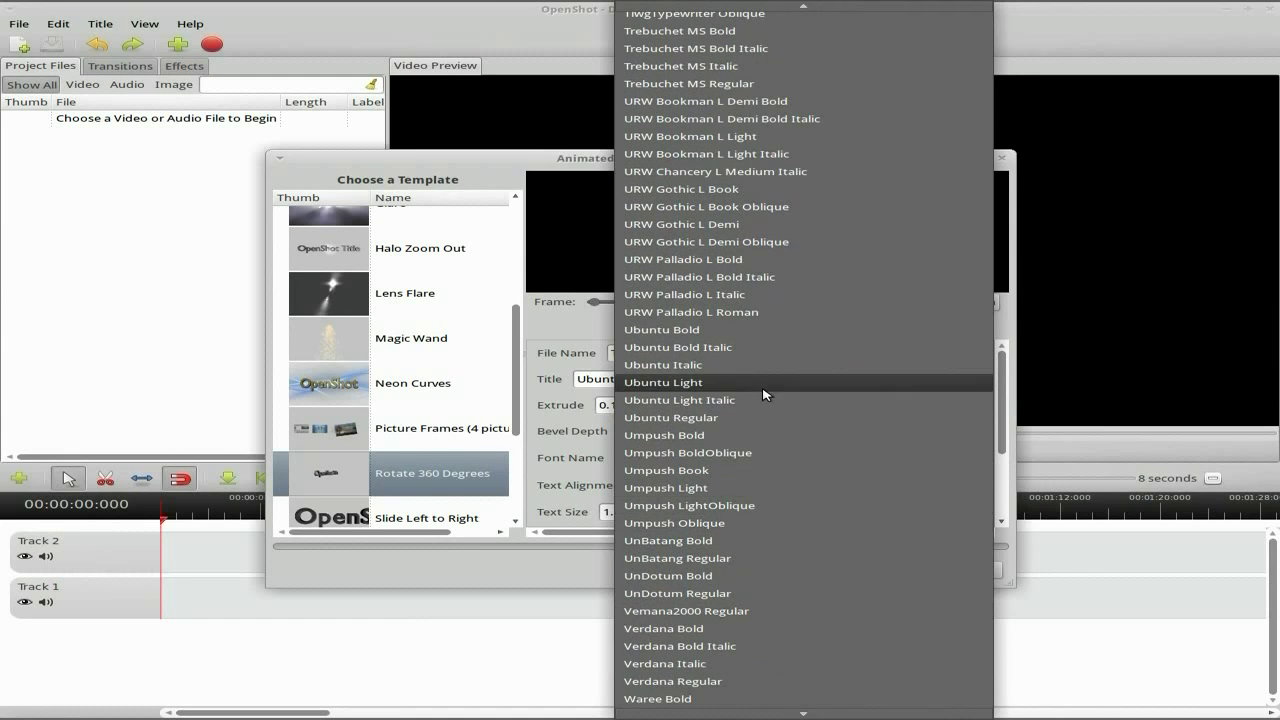
left_click(748, 349)
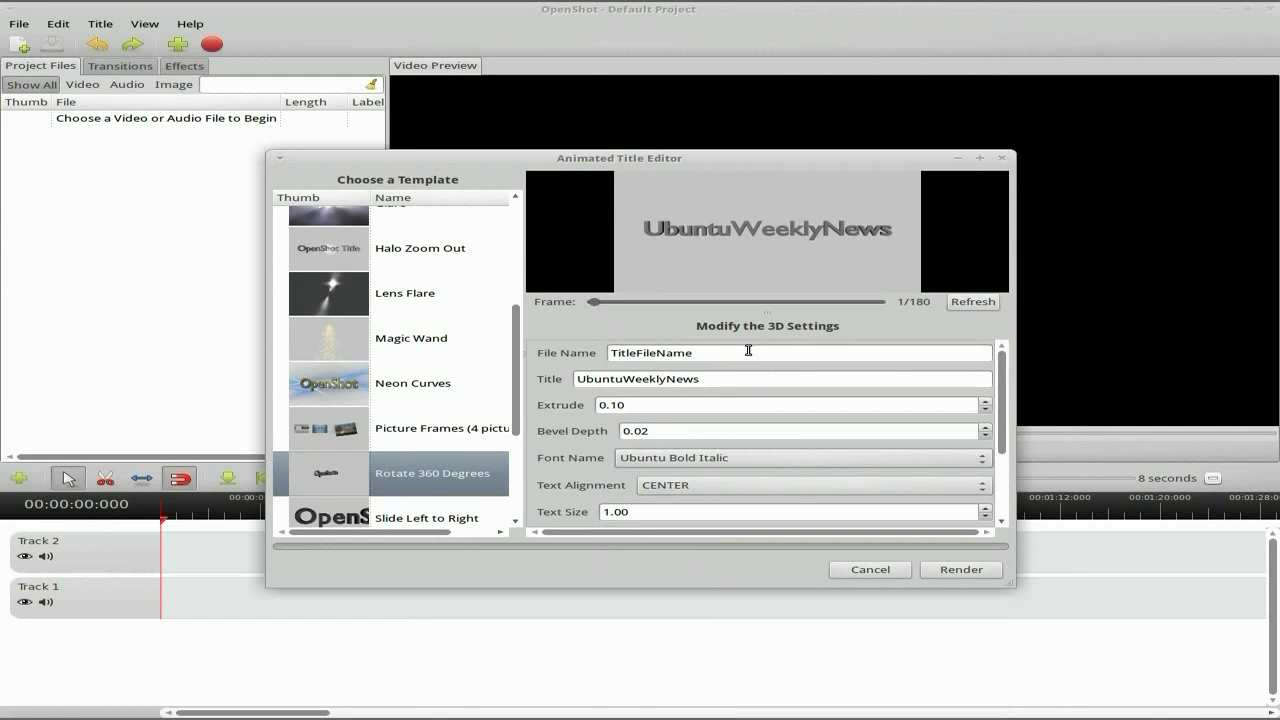
left_click(971, 304)
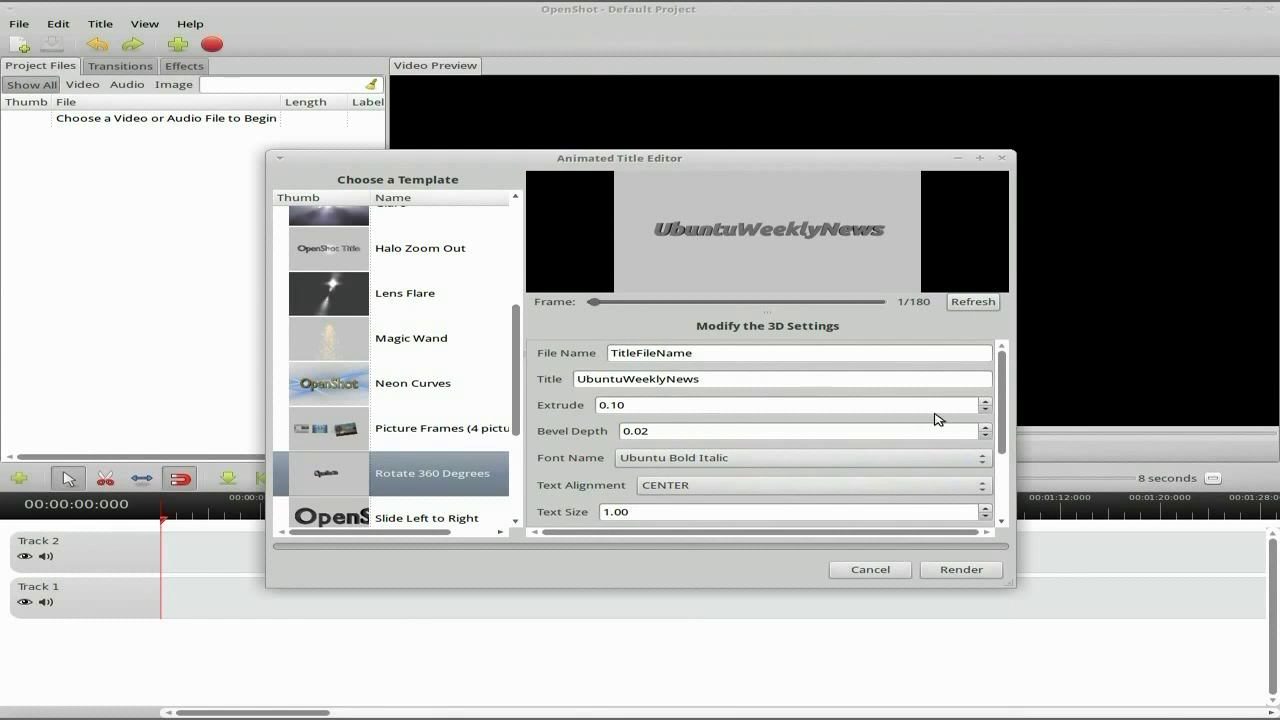
Raise Extrude to 0.12 and Bevel Depth to 0.05, then refresh the preview
left_click(985, 401)
left_click(985, 427)
left_click(970, 304)
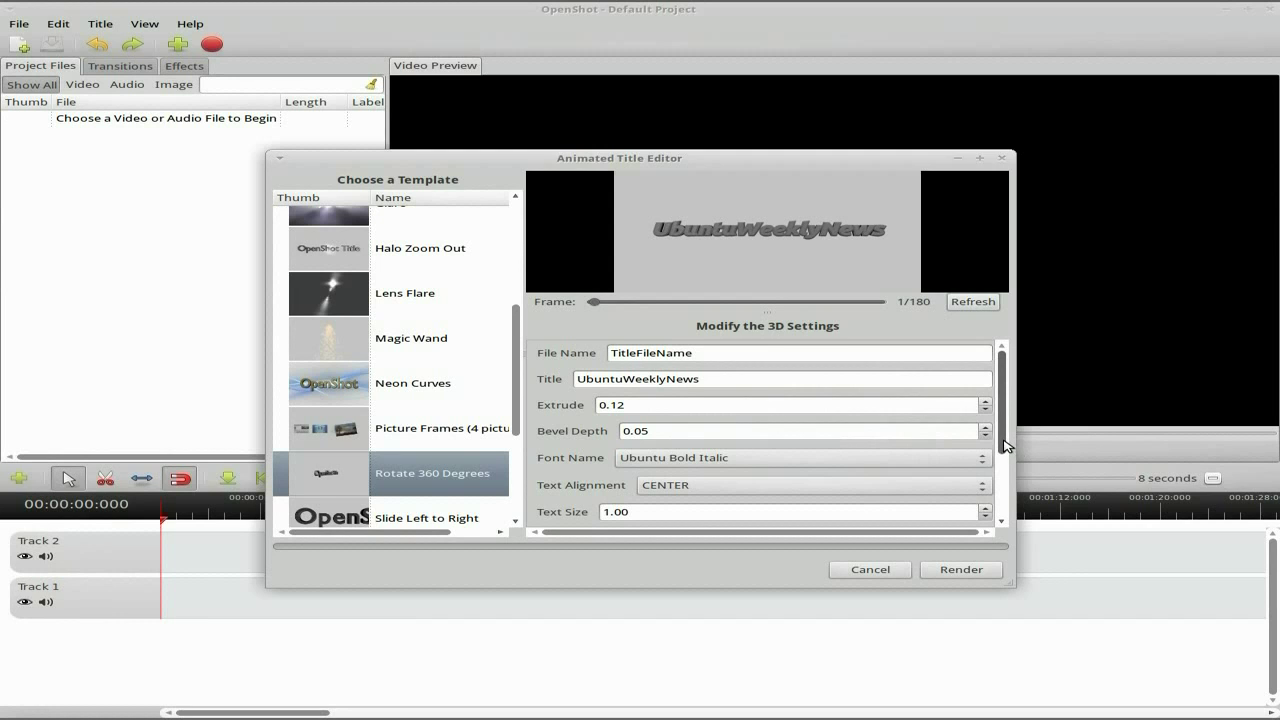
Set the title's Diffuse Colour to bright red (#F41313) in the colour picker
left_click_drag(1007, 450, 997, 494)
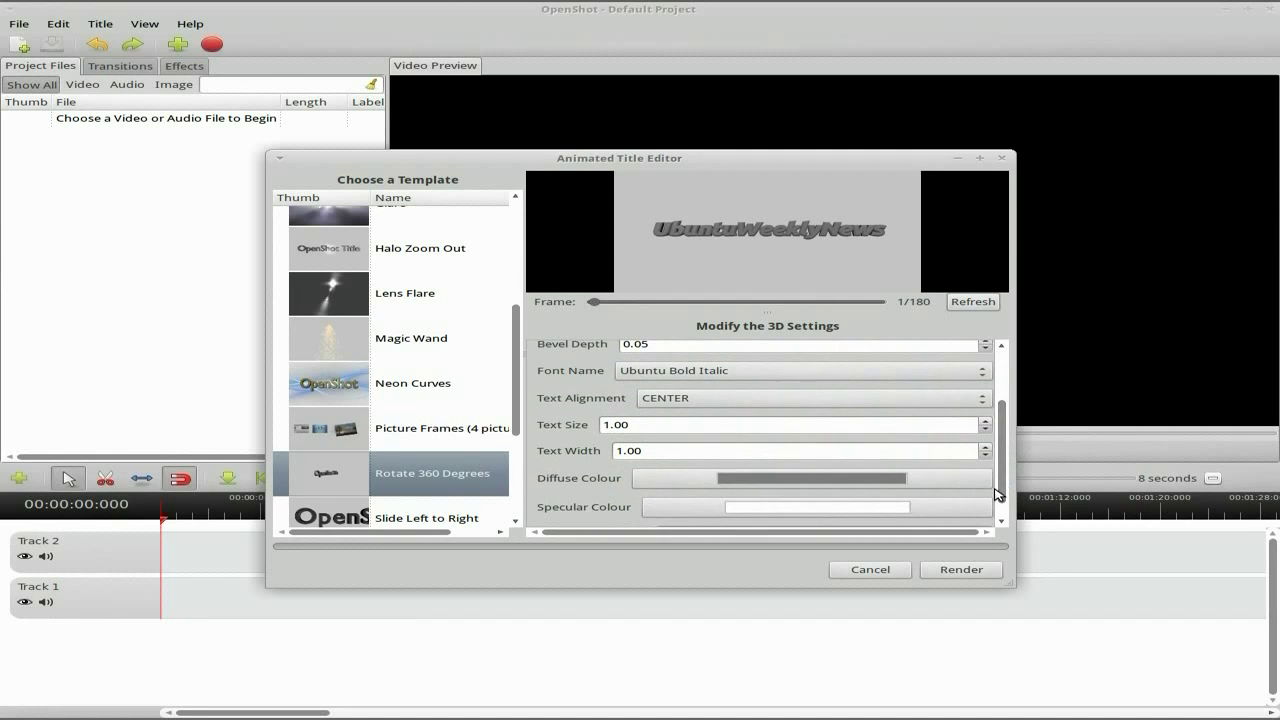
left_click(786, 484)
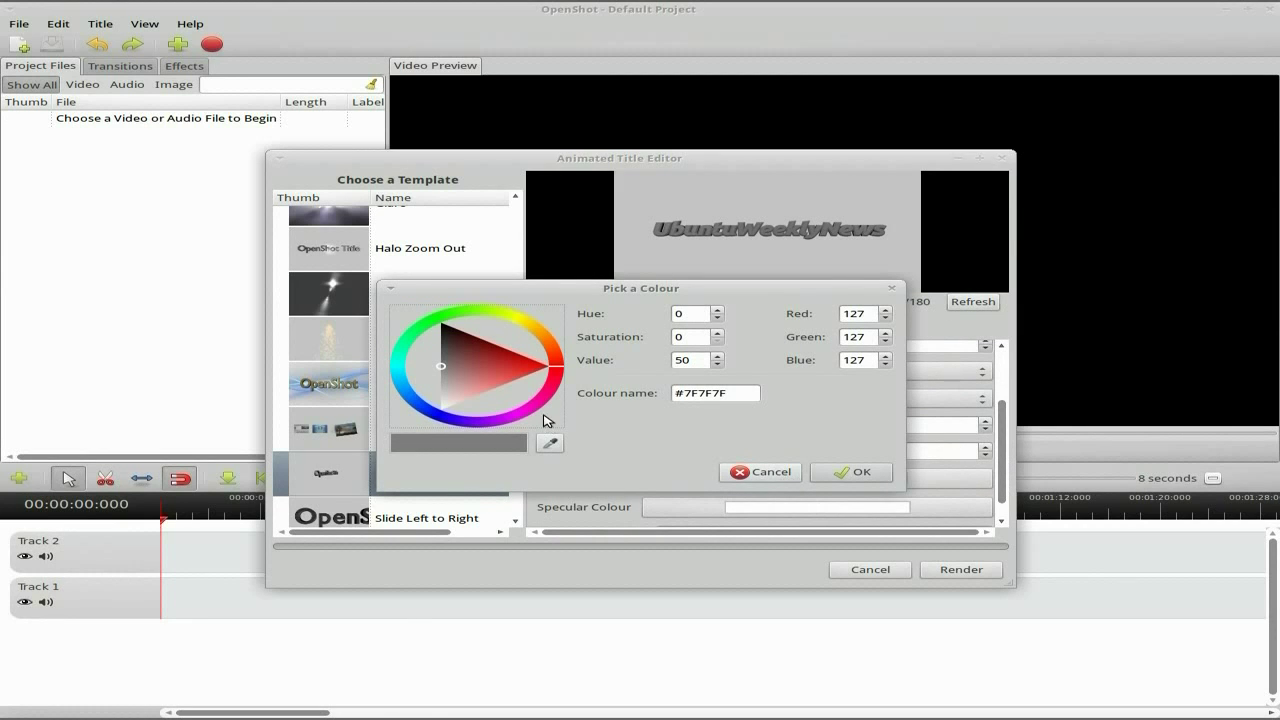
left_click(537, 371)
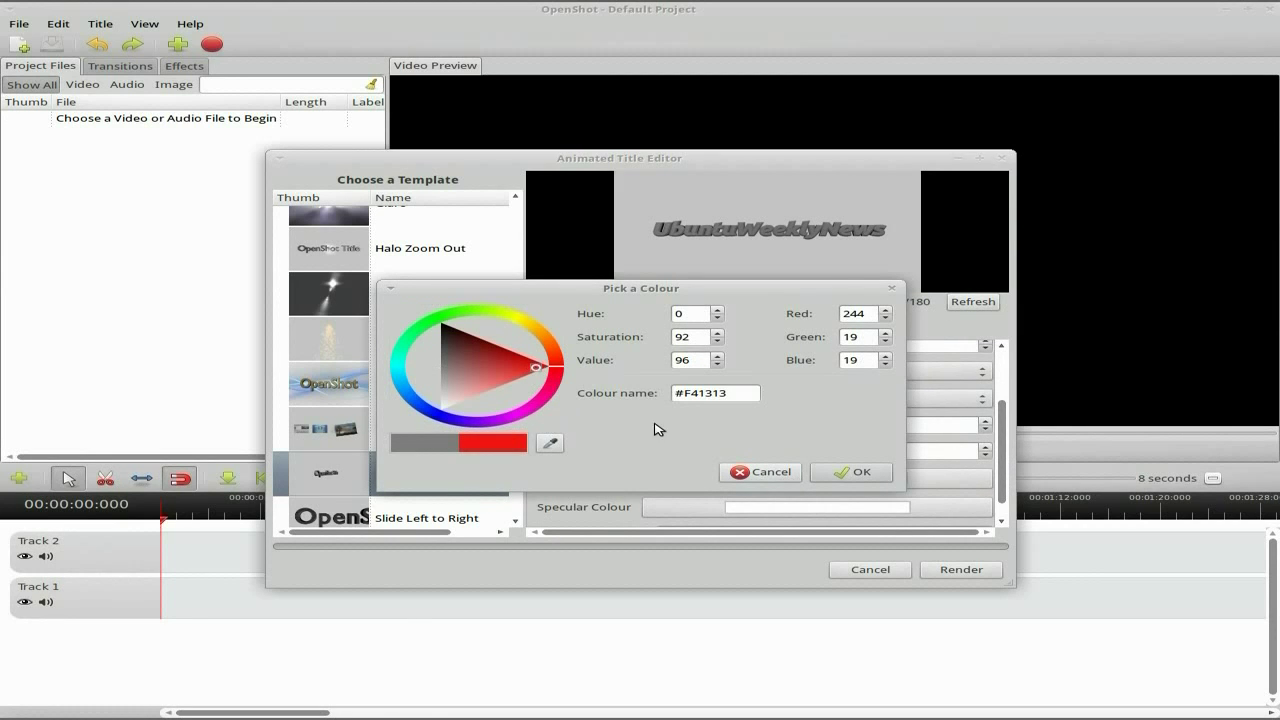
left_click(848, 473)
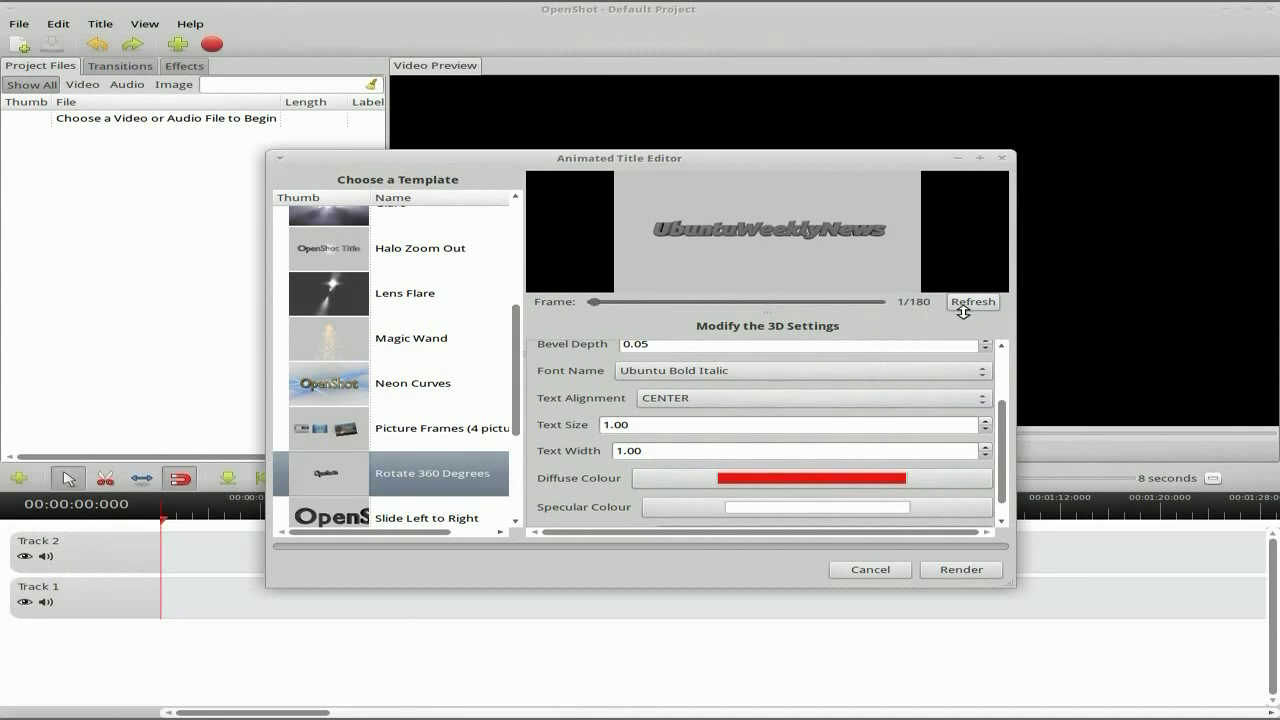
Refresh the preview to show the red title, then cancel out of the Animated Title Editor
left_click(963, 308)
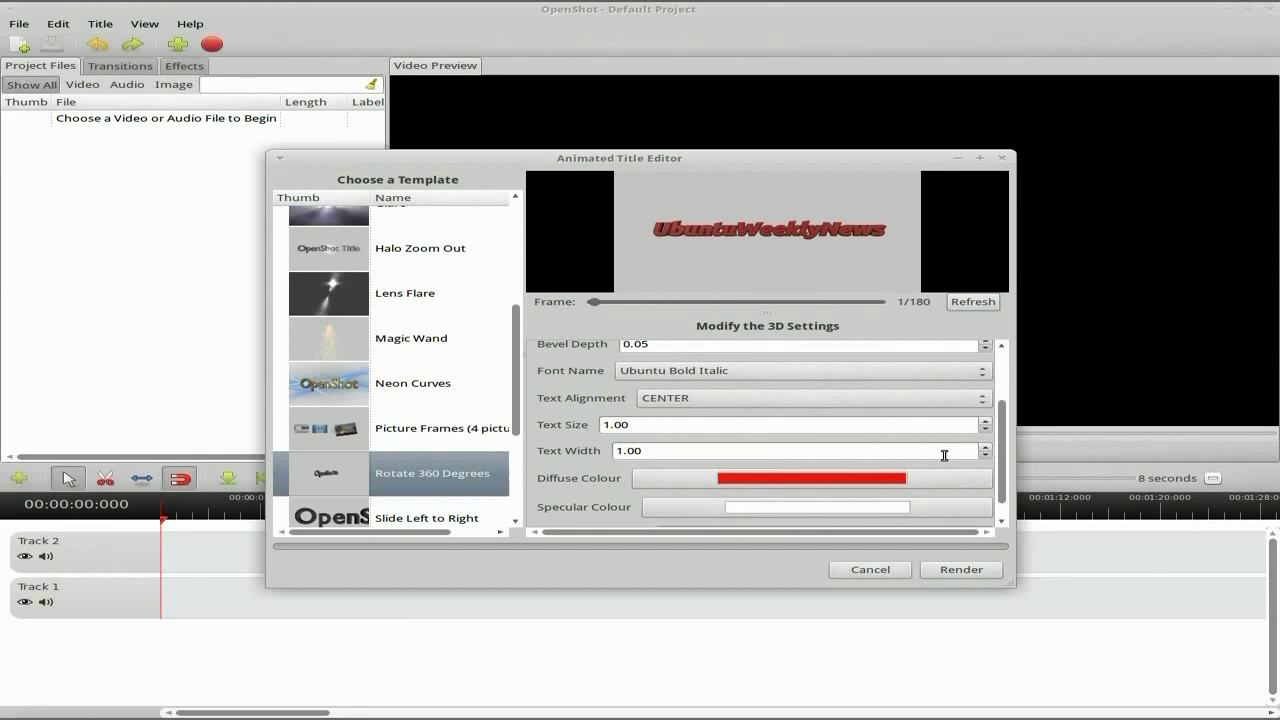
left_click(868, 570)
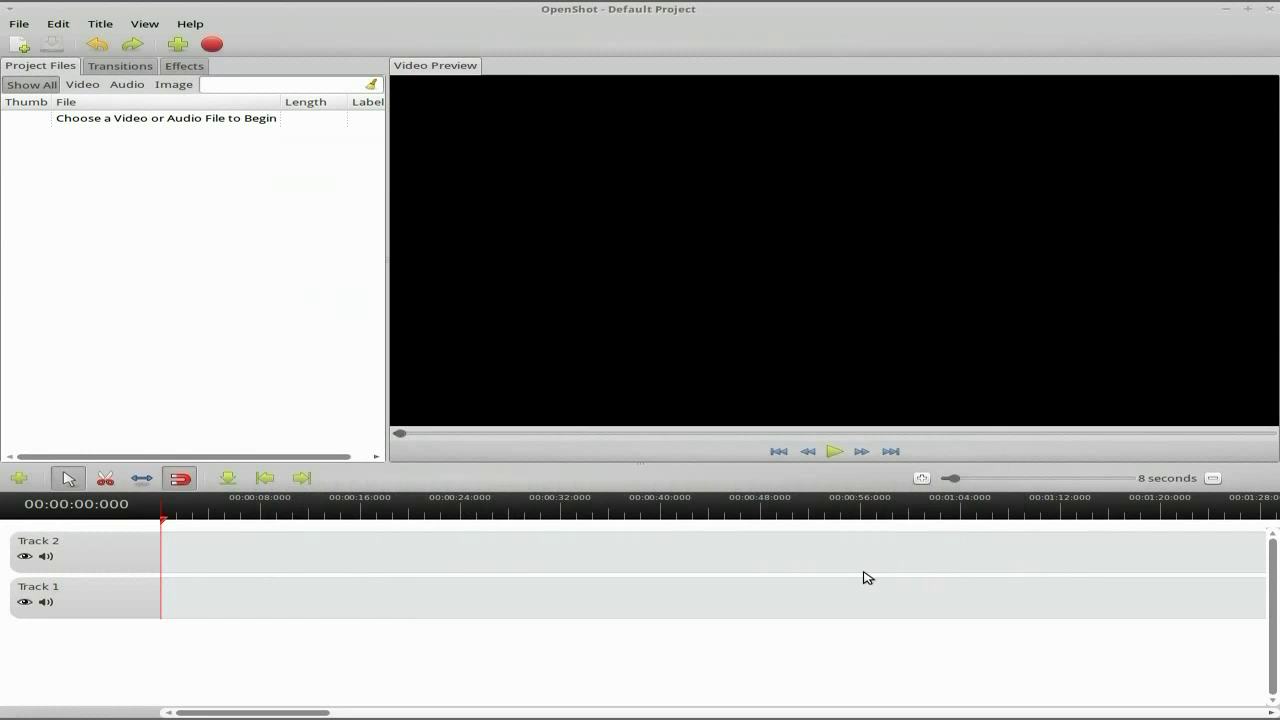
Import Default Project.mp4 from the Desktop into the project files
left_click(177, 45)
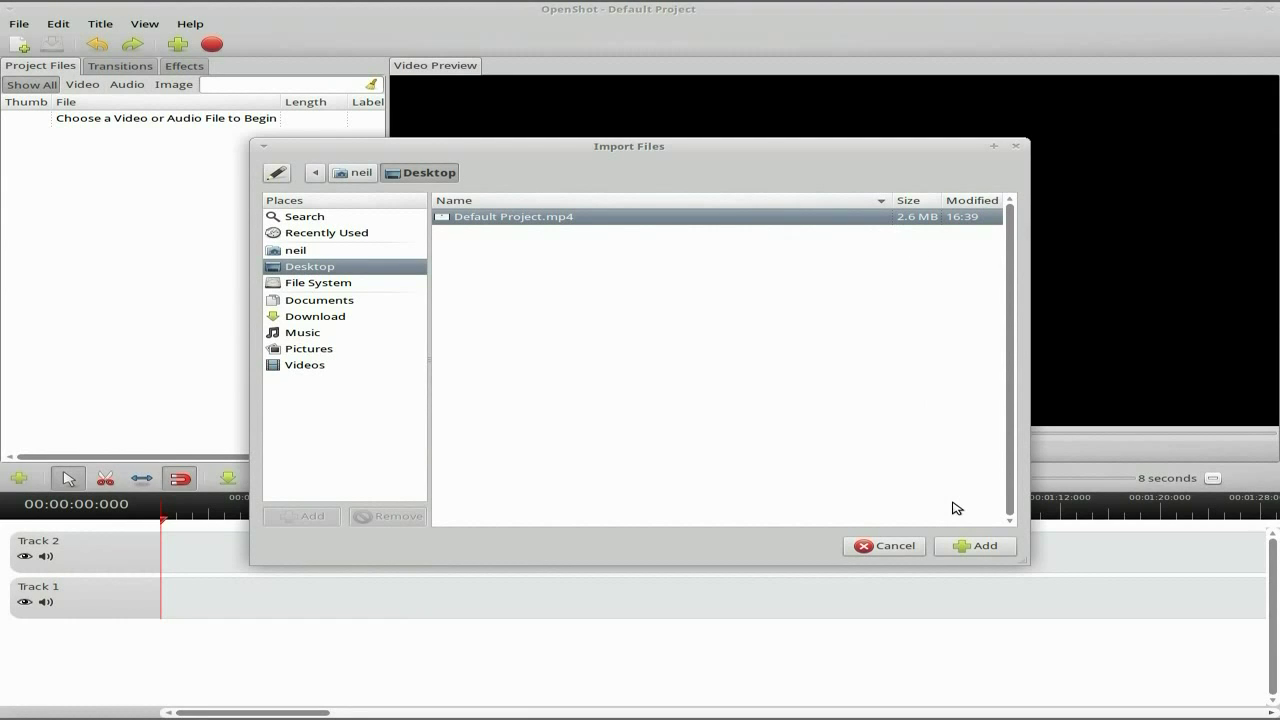
left_click(970, 548)
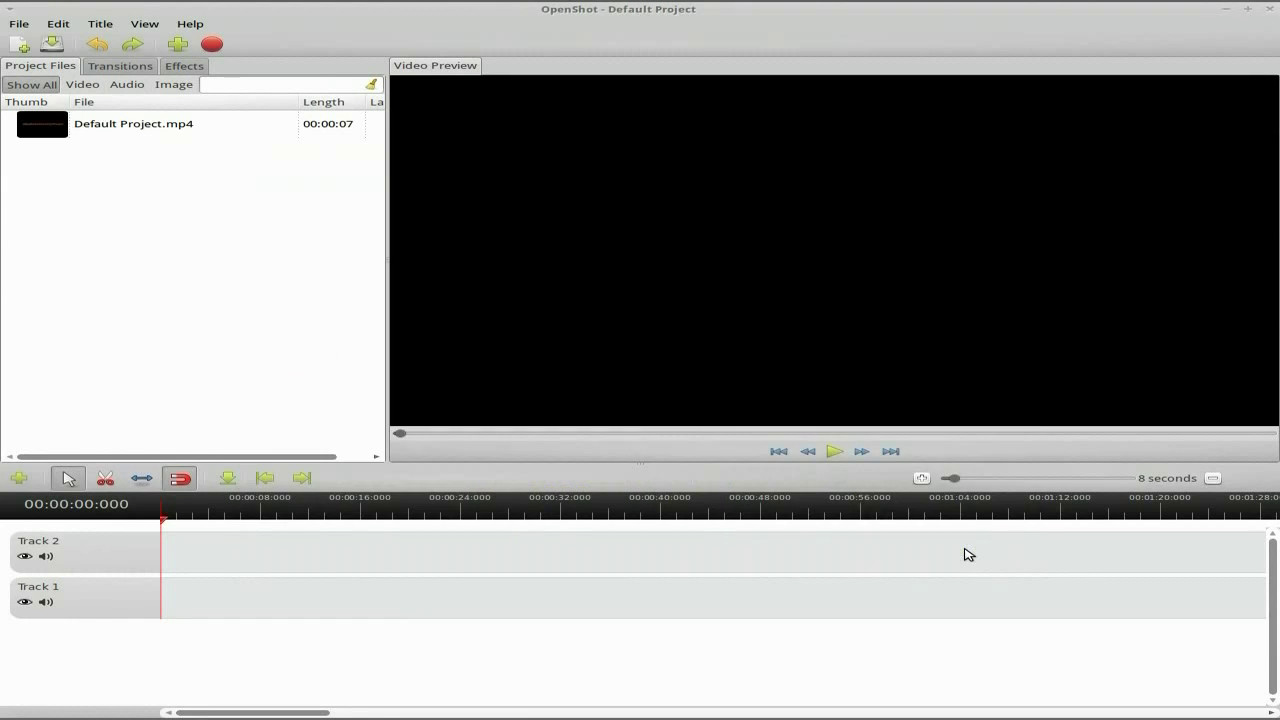
Place Default Project.mp4 at the start of Track 2, play it back, and minimize OpenShot
left_click_drag(44, 130, 206, 551)
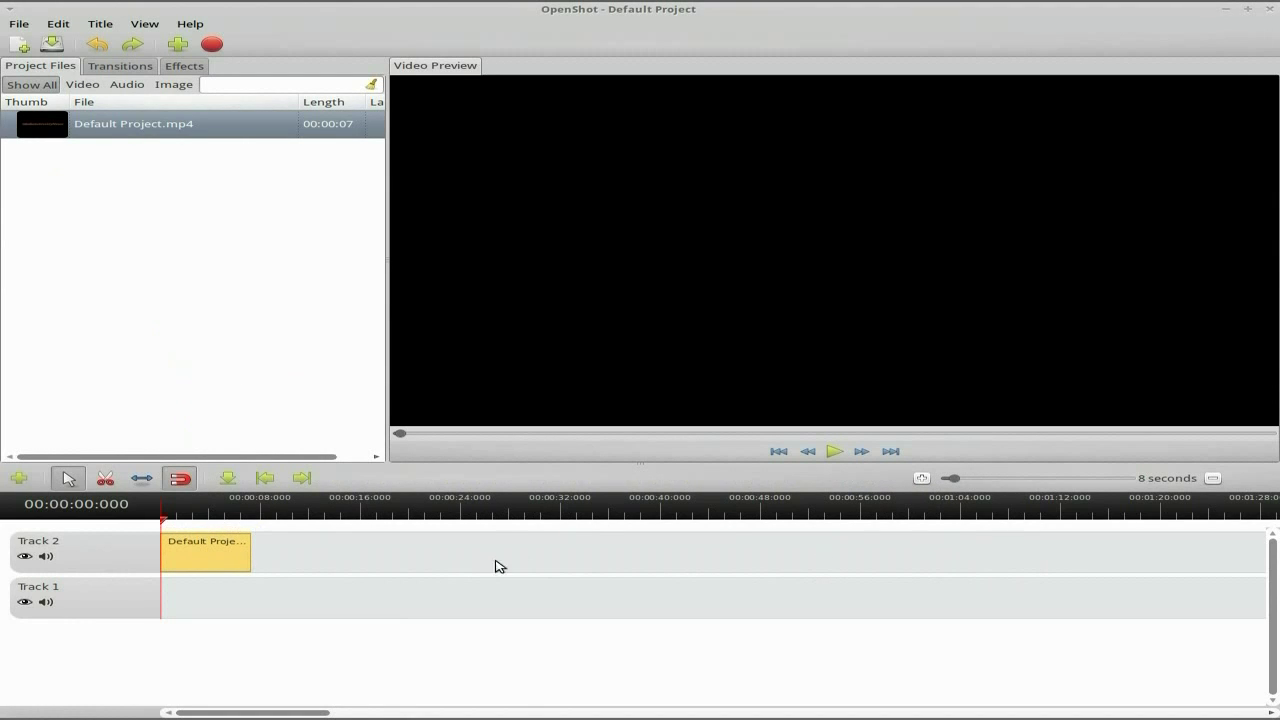
left_click(835, 453)
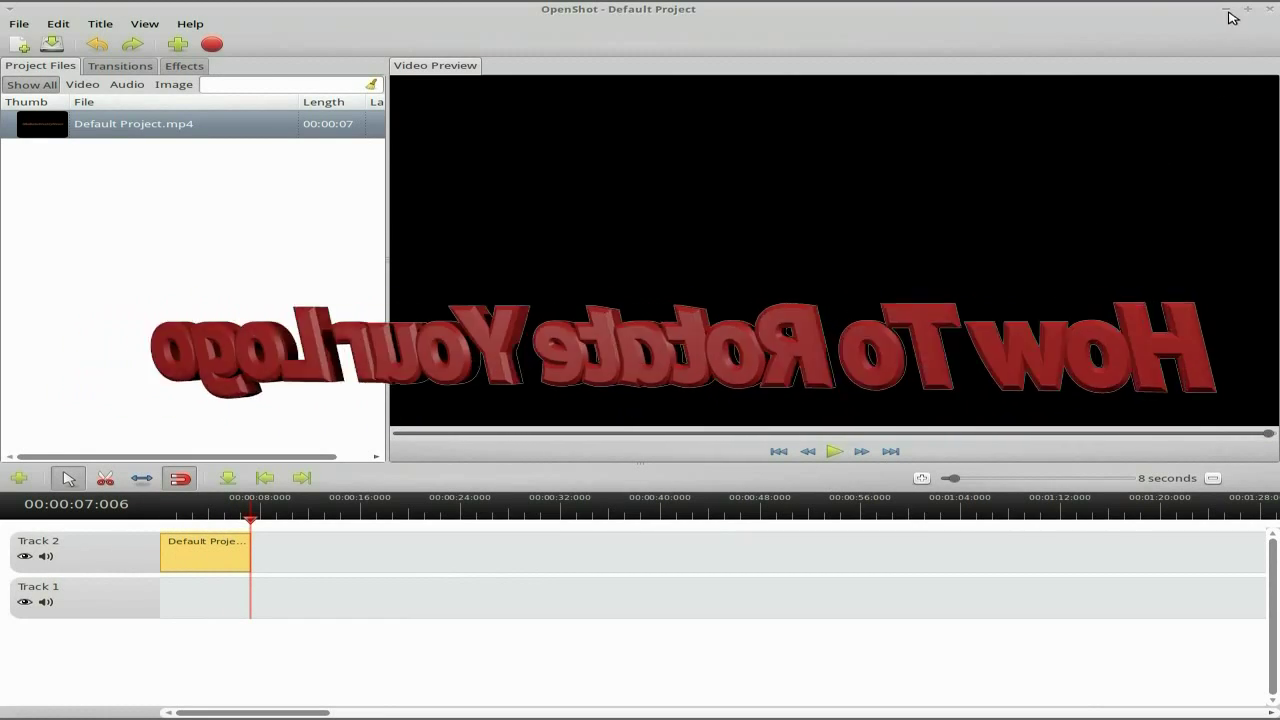
left_click(1228, 10)
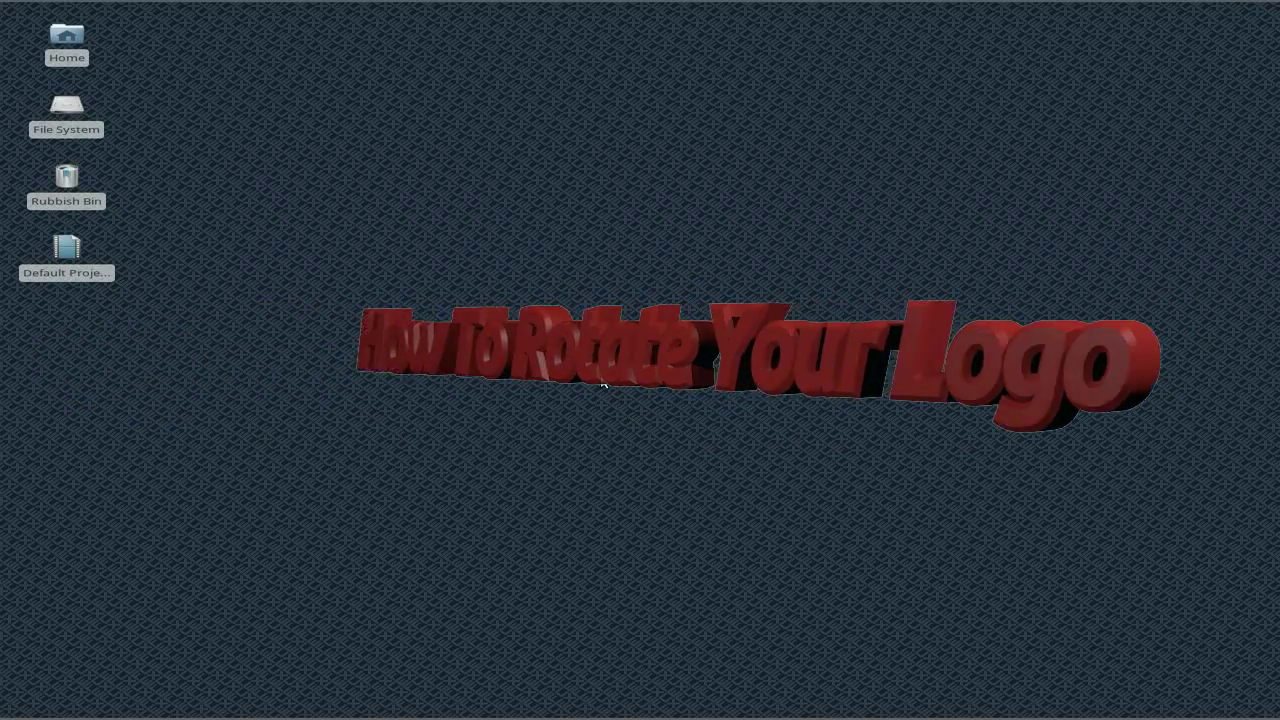